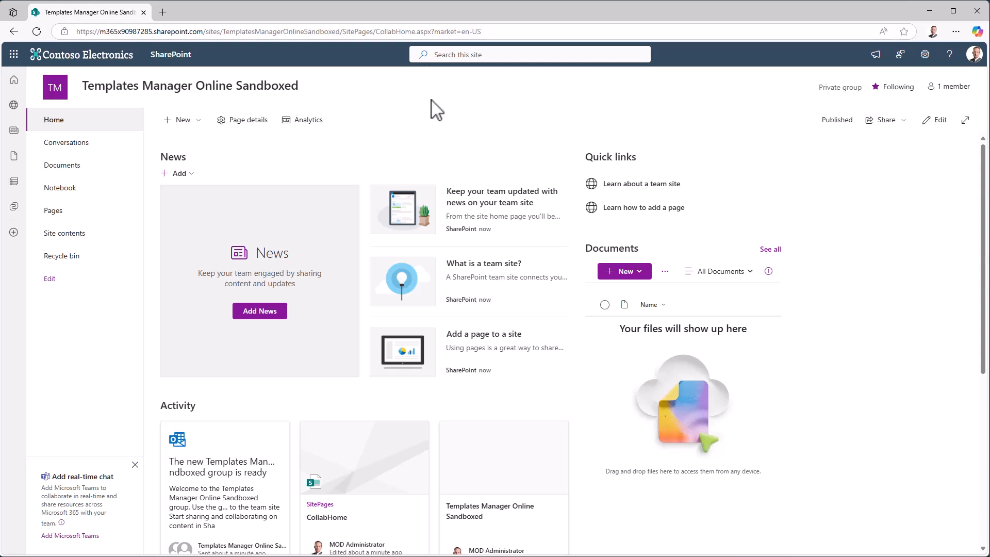
# Step: View the contents list of the Templates Manager Online Sandboxed site
pyautogui.click(924, 54)
pyautogui.click(853, 154)
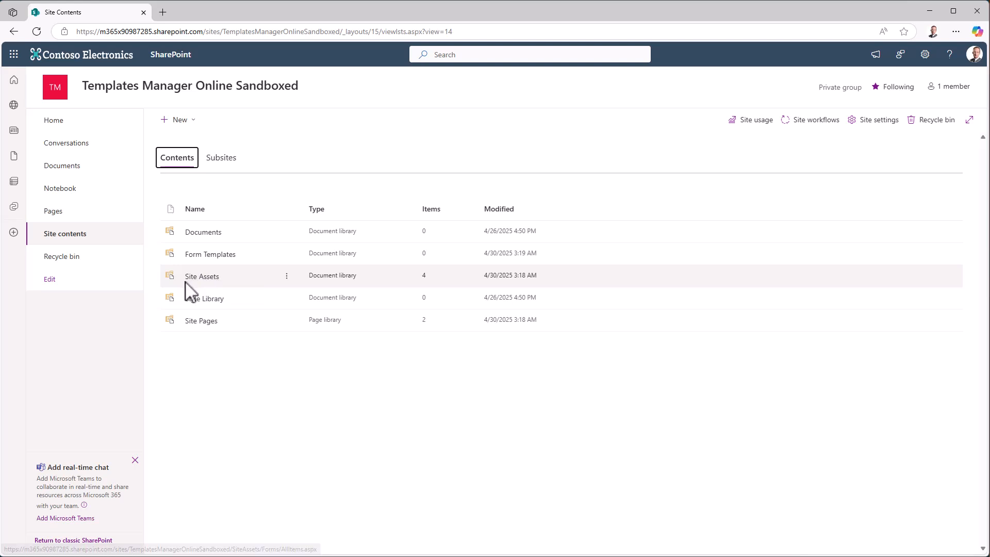
pyautogui.click(389, 154)
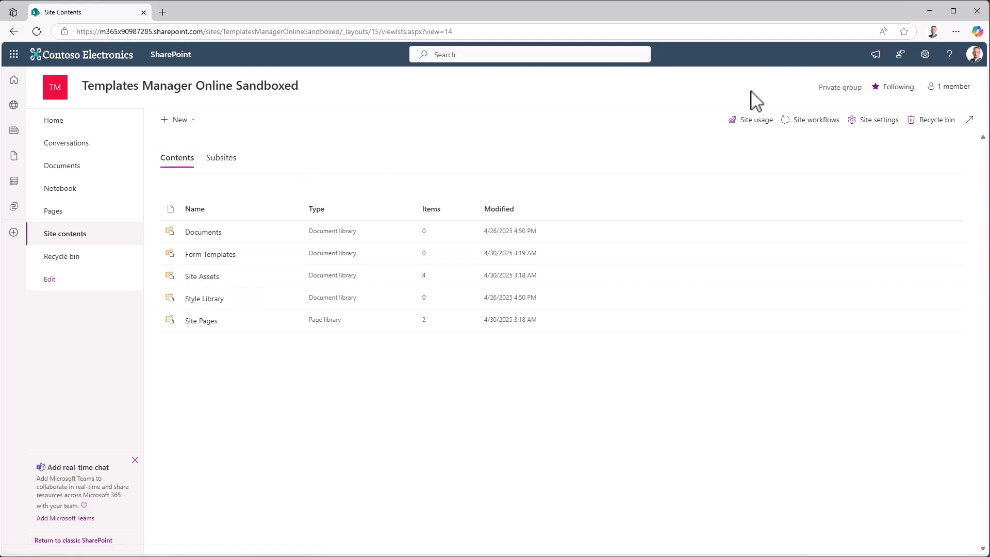
# Step: Open the full site settings page from the site's information
pyautogui.click(924, 54)
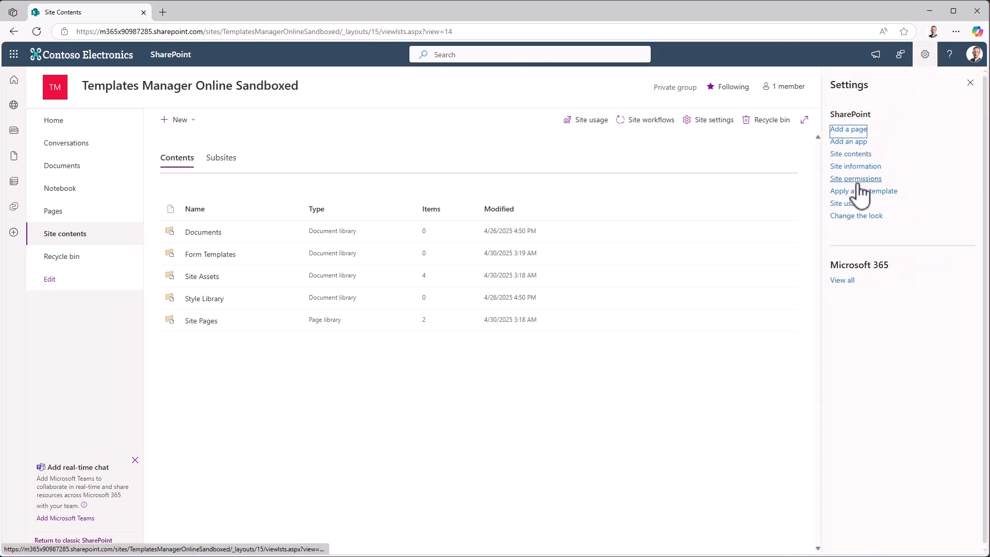
pyautogui.click(858, 167)
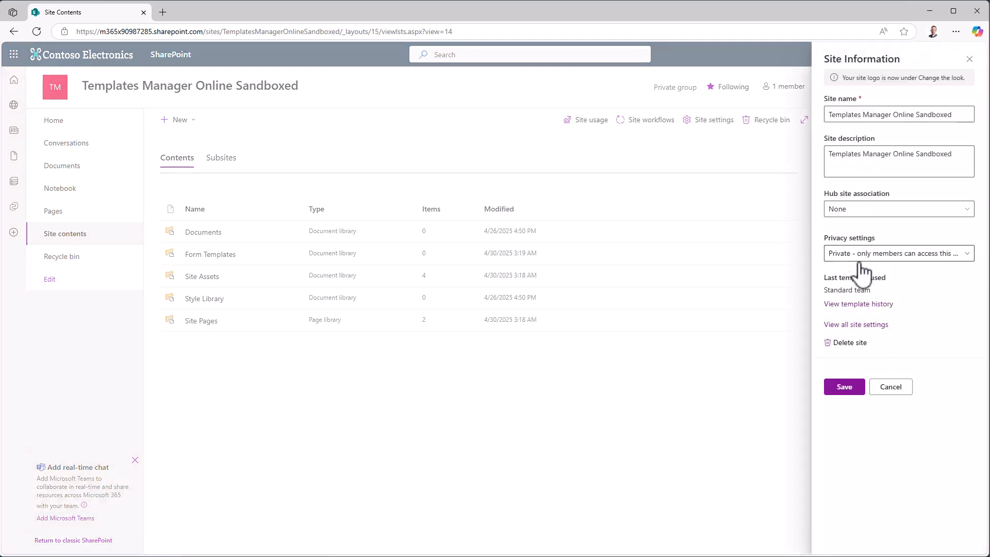
pyautogui.click(857, 326)
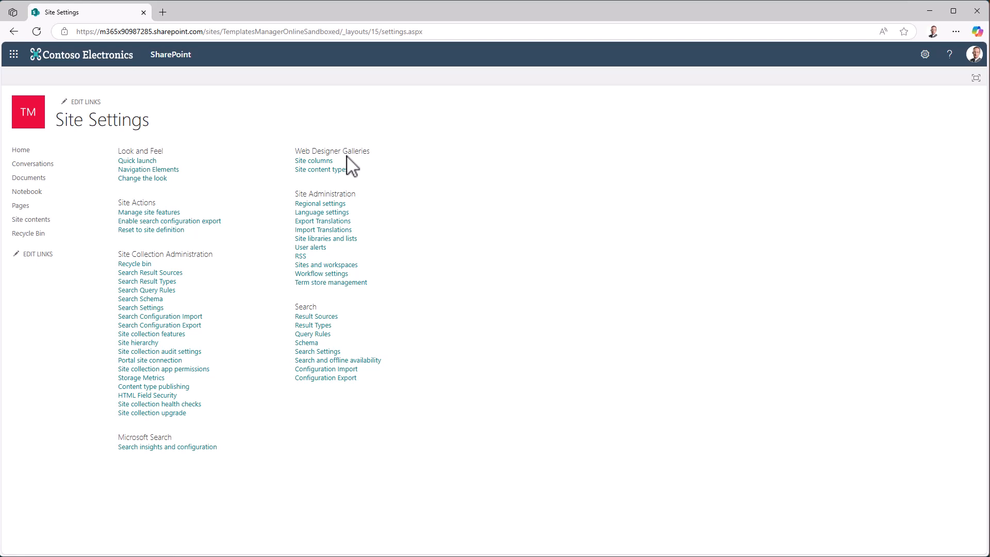
# Step: Switch to the SharePoint admin center by way of the Microsoft 365 admin center, and close the Microsoft 365 admin center page
pyautogui.click(13, 55)
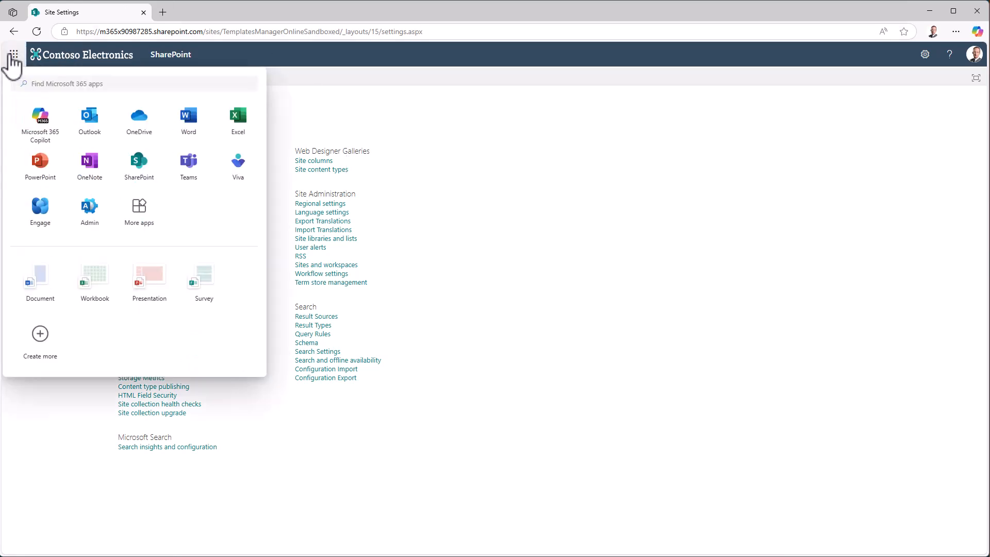
pyautogui.click(90, 212)
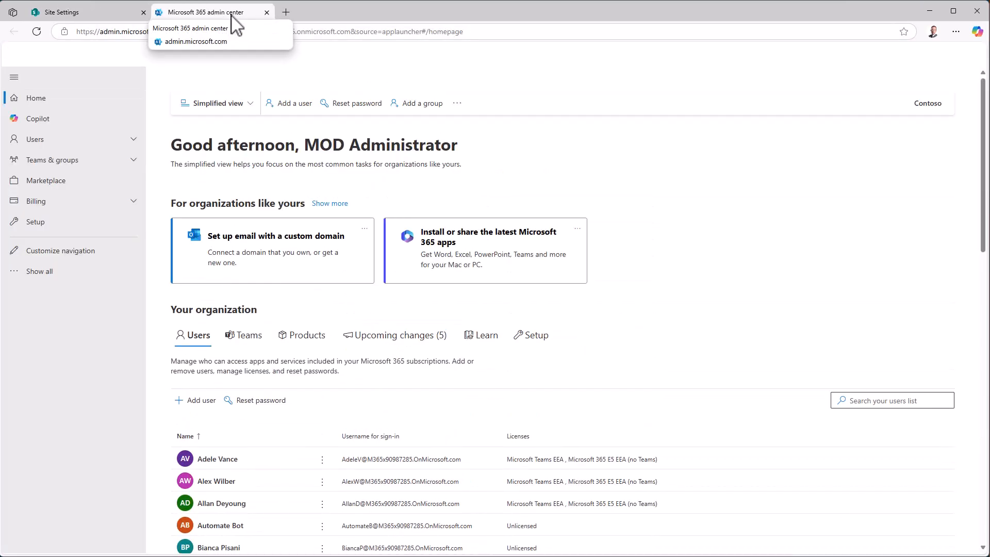
pyautogui.click(60, 270)
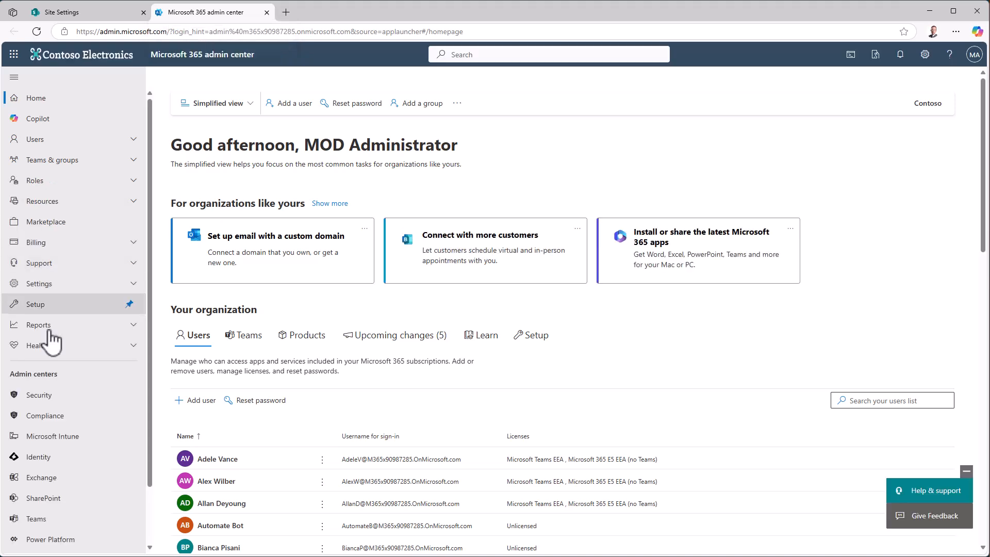
pyautogui.scroll(-2, 64, 438)
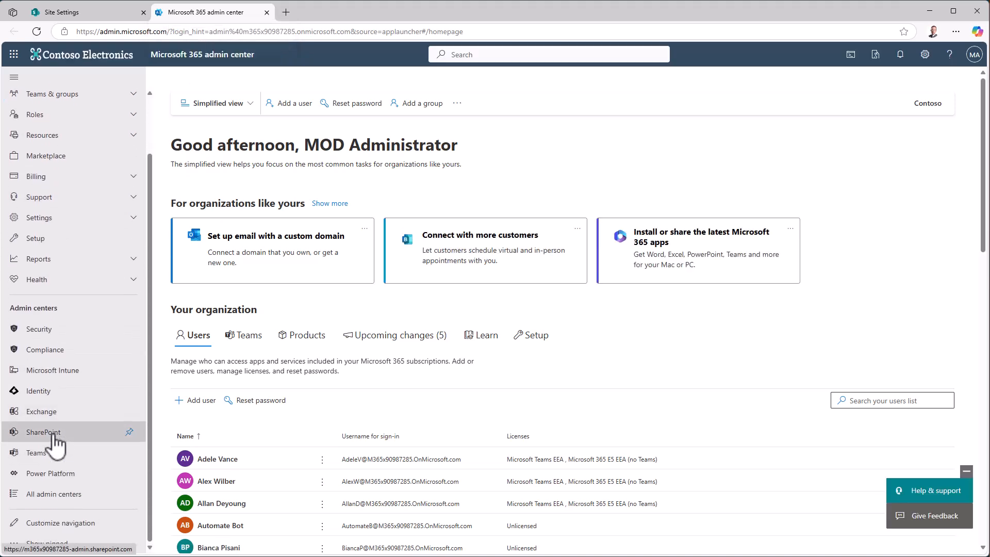
pyautogui.click(52, 434)
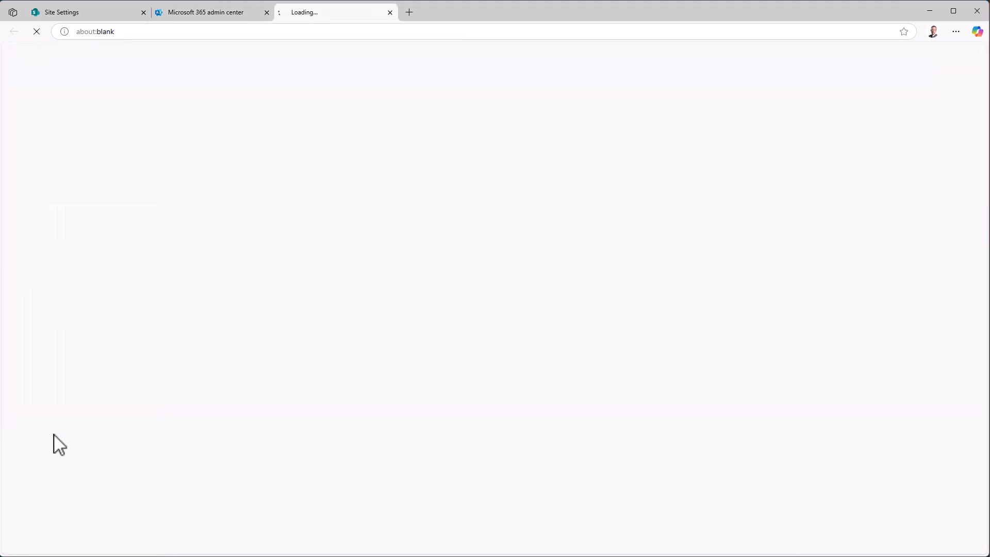
pyautogui.click(266, 13)
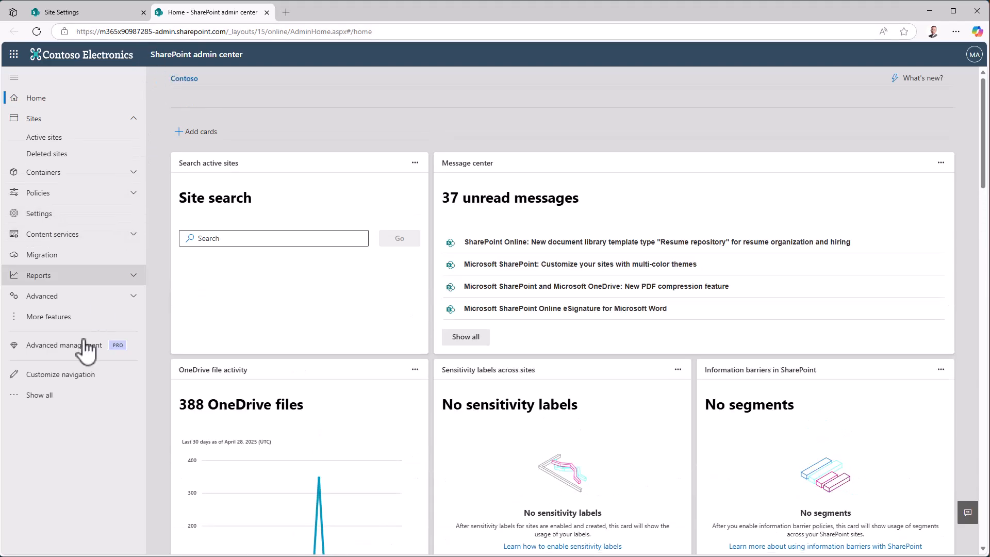
# Step: Find Templates Manager Online Sandboxed among the active sites and open its settings
pyautogui.click(61, 137)
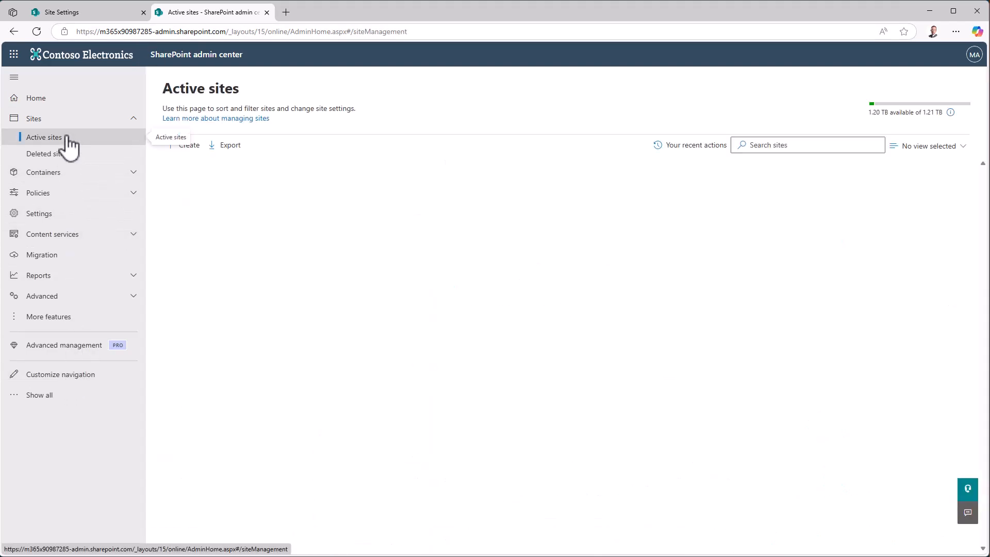
pyautogui.scroll(-7, 379, 232)
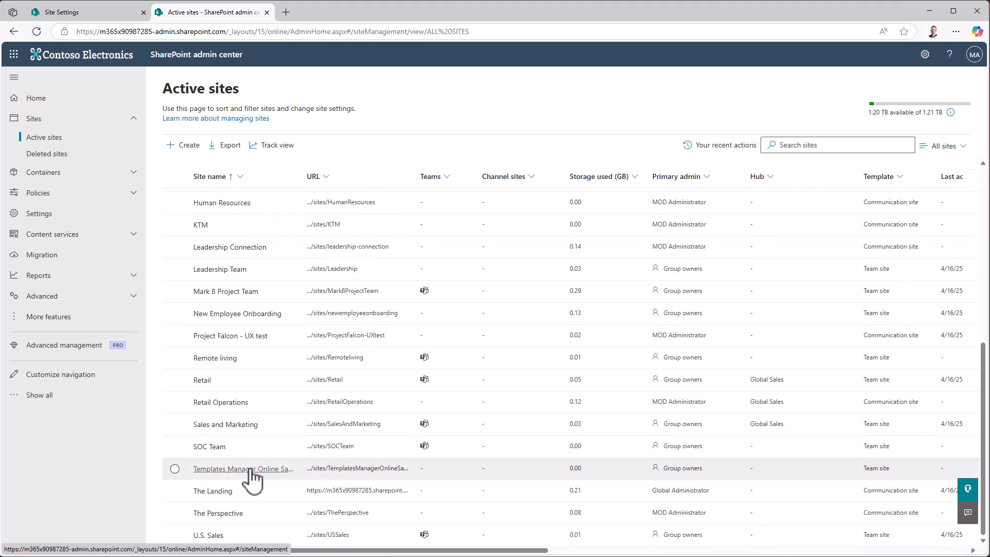
pyautogui.click(230, 470)
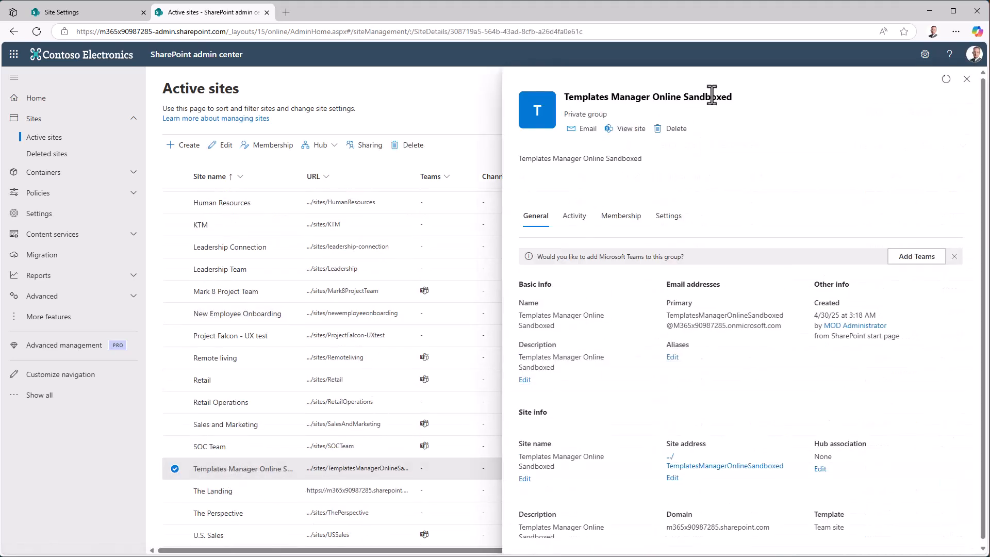
pyautogui.click(665, 217)
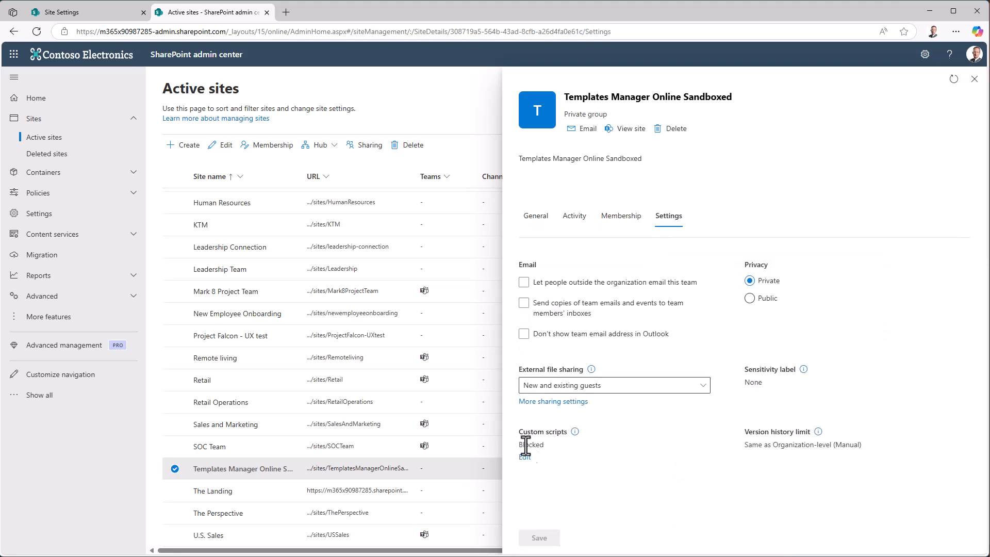
# Step: Set the site's custom scripts setting to Allowed, confirm the change and close the site details
pyautogui.click(523, 458)
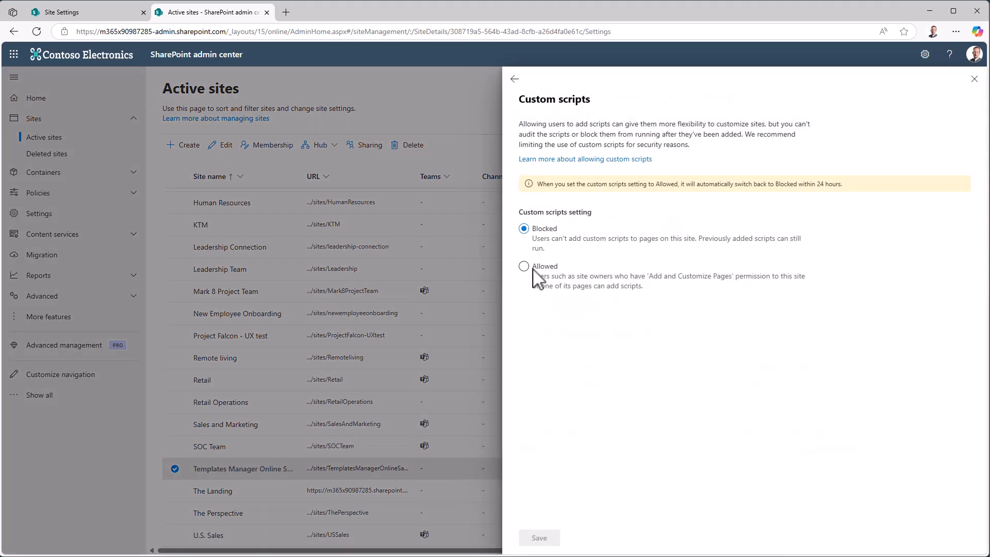
pyautogui.click(524, 267)
pyautogui.click(549, 538)
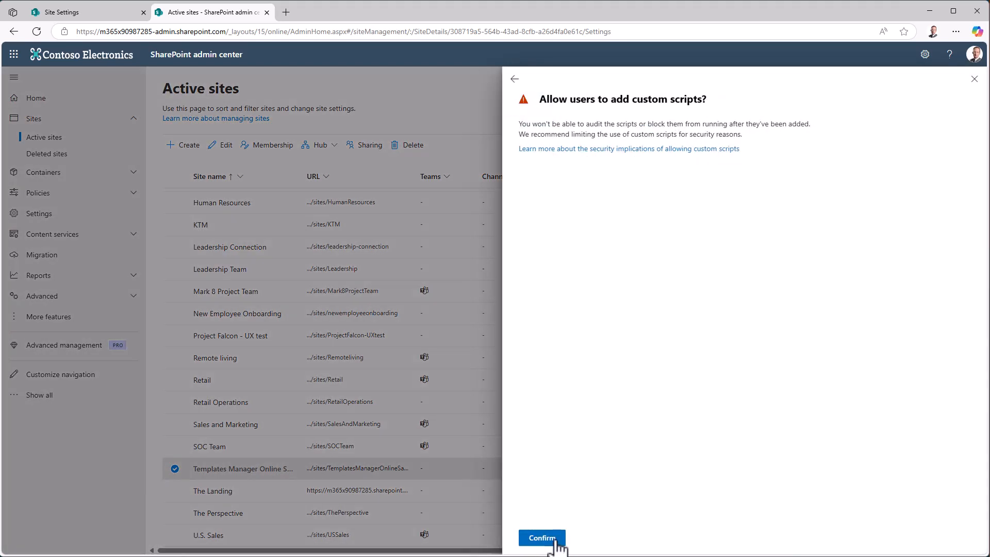
pyautogui.click(541, 537)
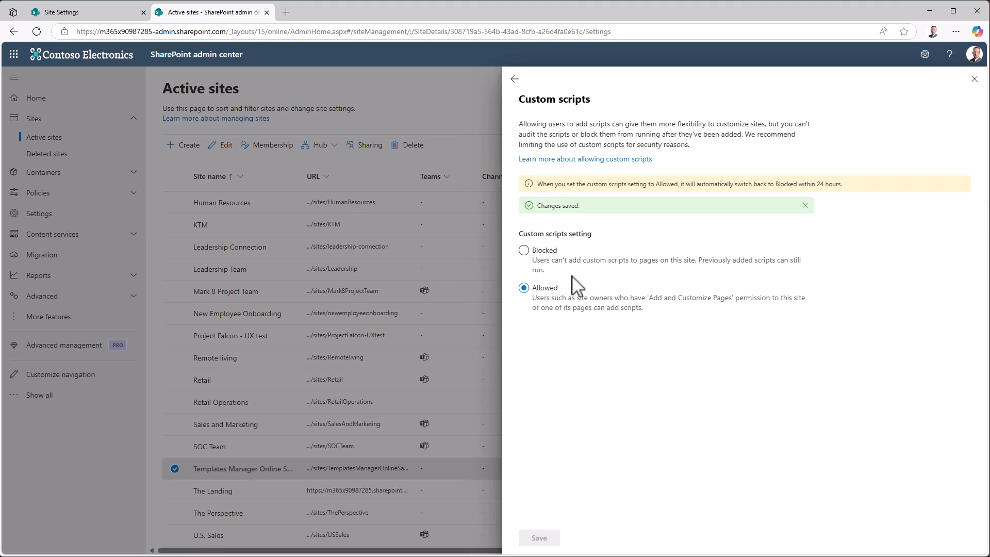
pyautogui.click(974, 79)
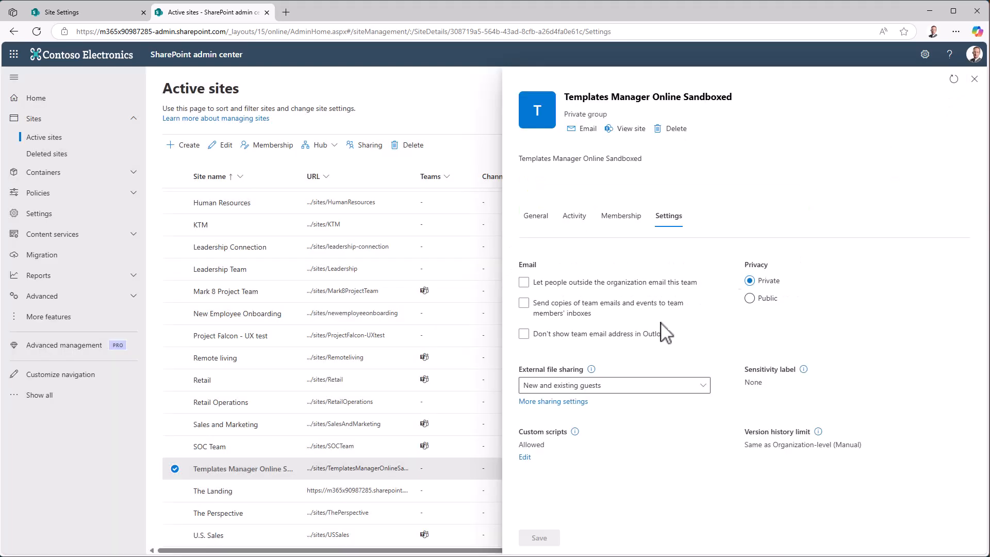
pyautogui.click(974, 79)
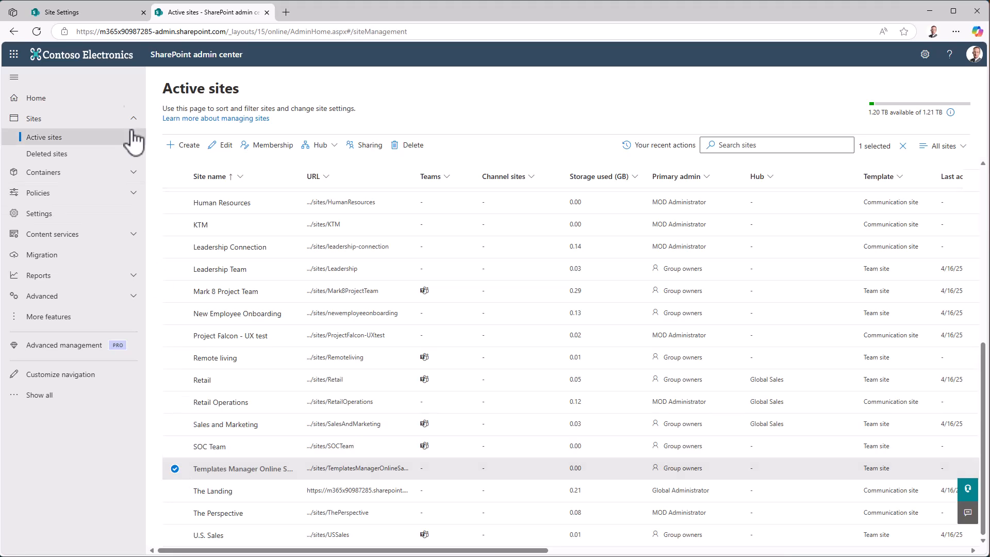
# Step: Return to the site's settings page, reload it and open the Solutions gallery
pyautogui.click(95, 12)
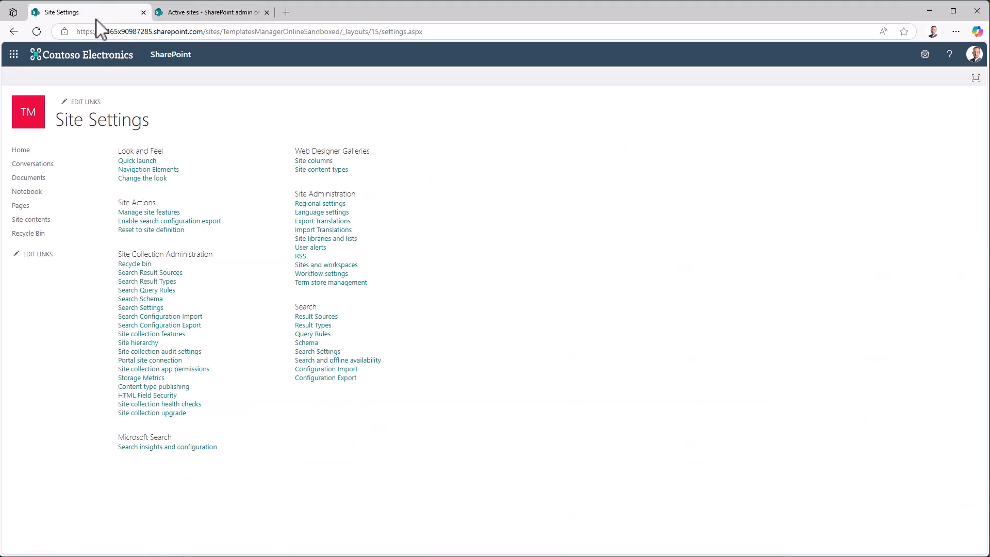
pyautogui.click(37, 32)
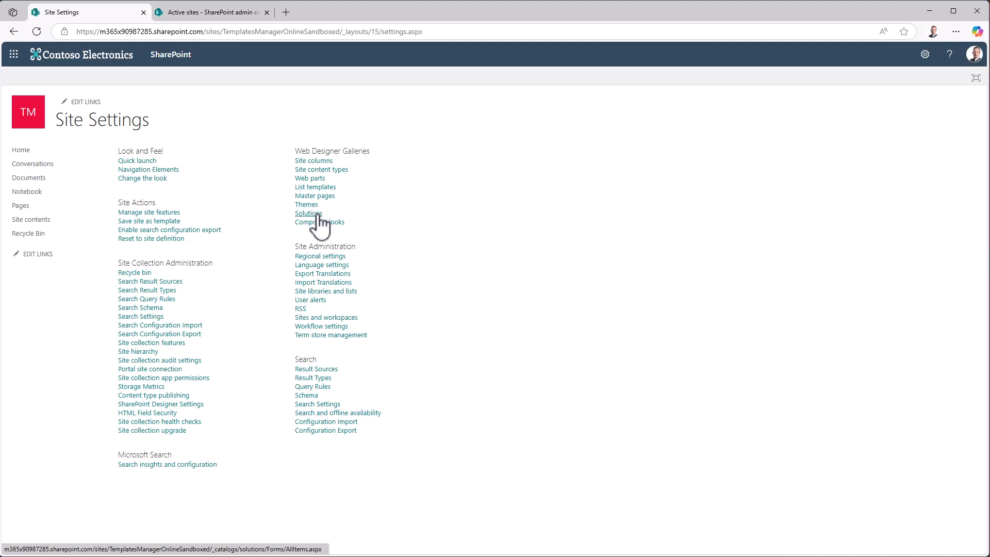
pyautogui.click(317, 214)
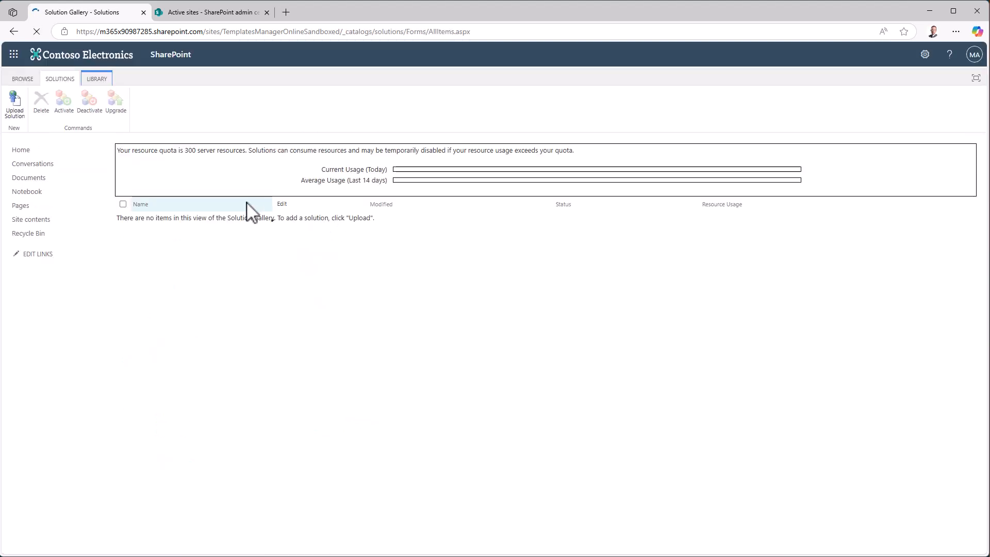
# Step: Upload TM_3_6_0_0.wsp from the Desktop to the Solution Gallery and activate the solution
pyautogui.click(14, 104)
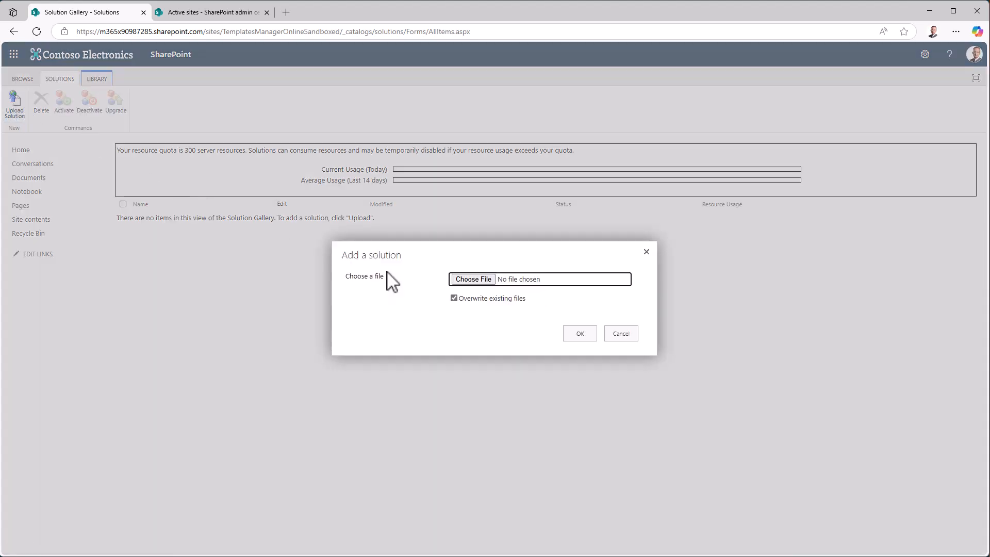
pyautogui.click(482, 280)
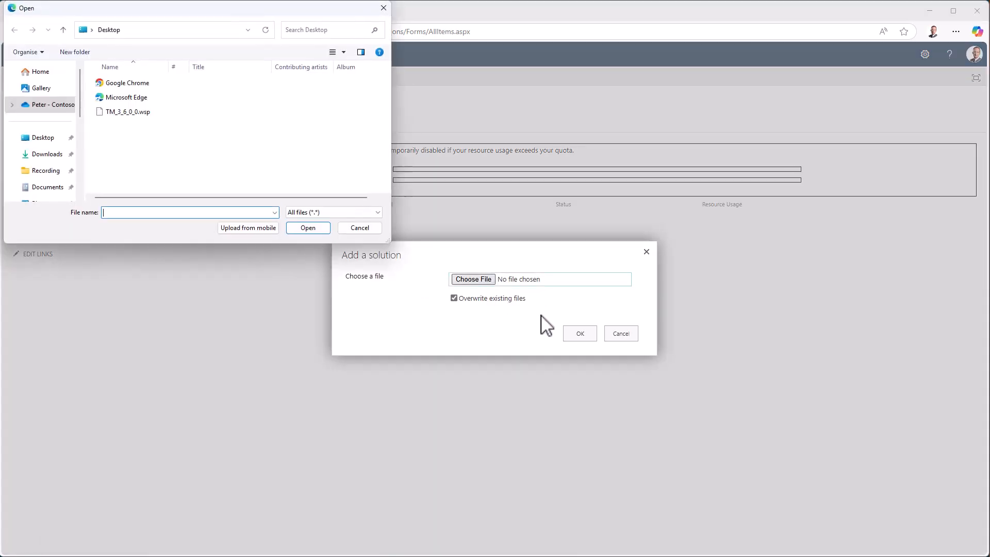
pyautogui.click(145, 117)
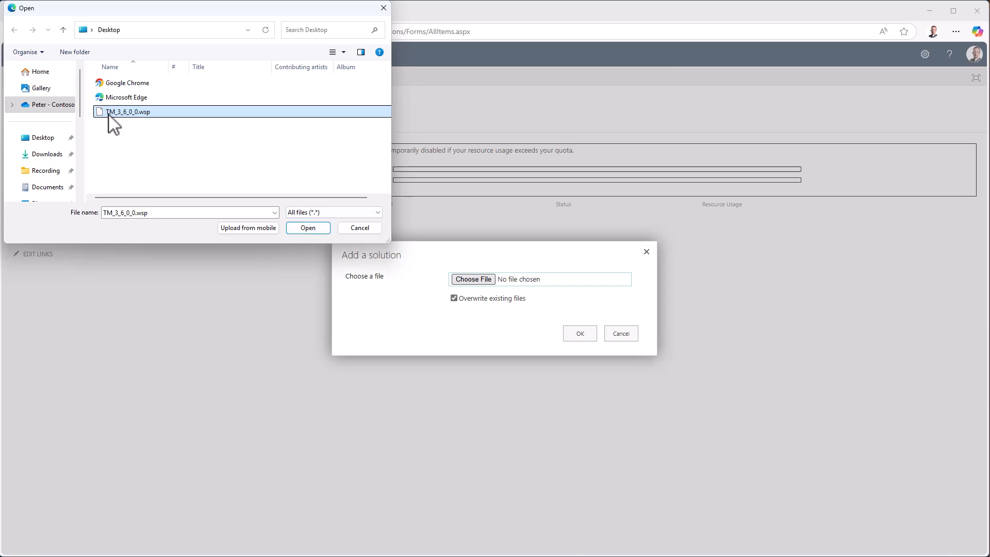
pyautogui.click(306, 227)
pyautogui.click(589, 338)
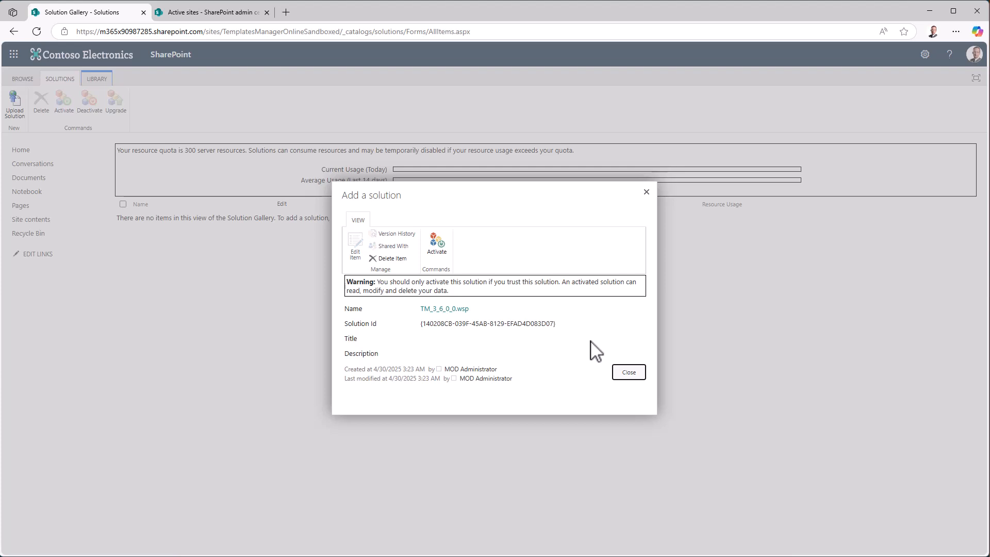
pyautogui.click(438, 243)
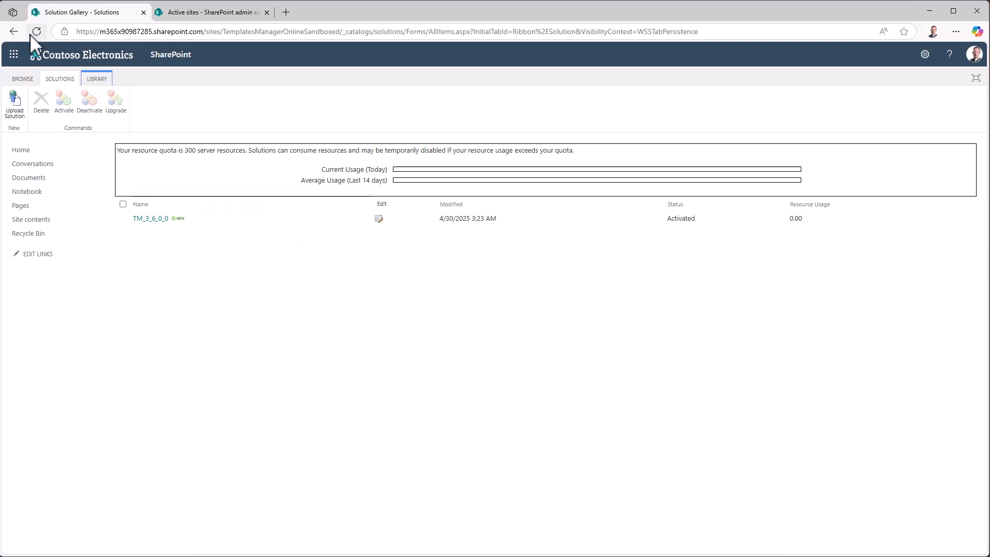
# Step: Go back to the site settings and activate the Templates Manager for SharePoint site feature
pyautogui.rightClick(13, 34)
pyautogui.click(46, 96)
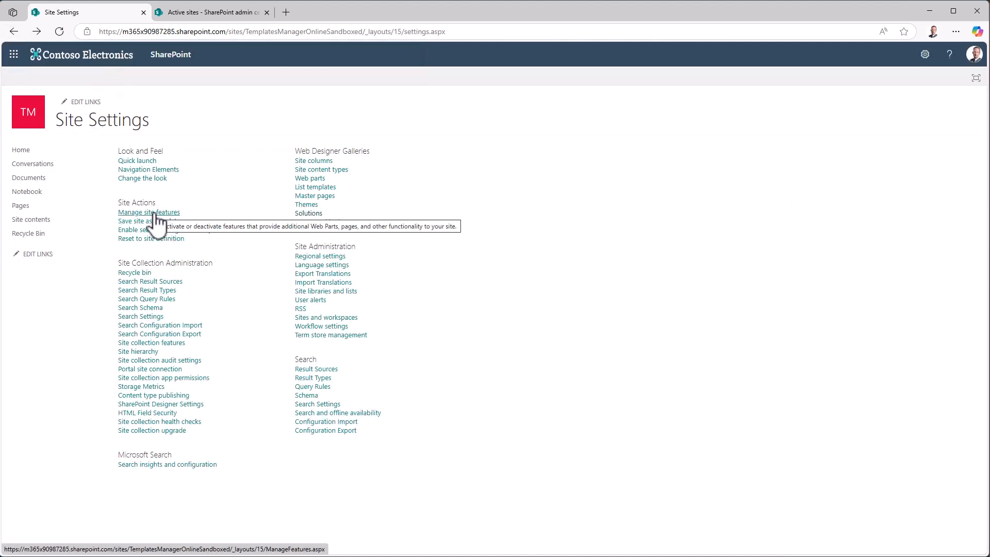
pyautogui.click(157, 212)
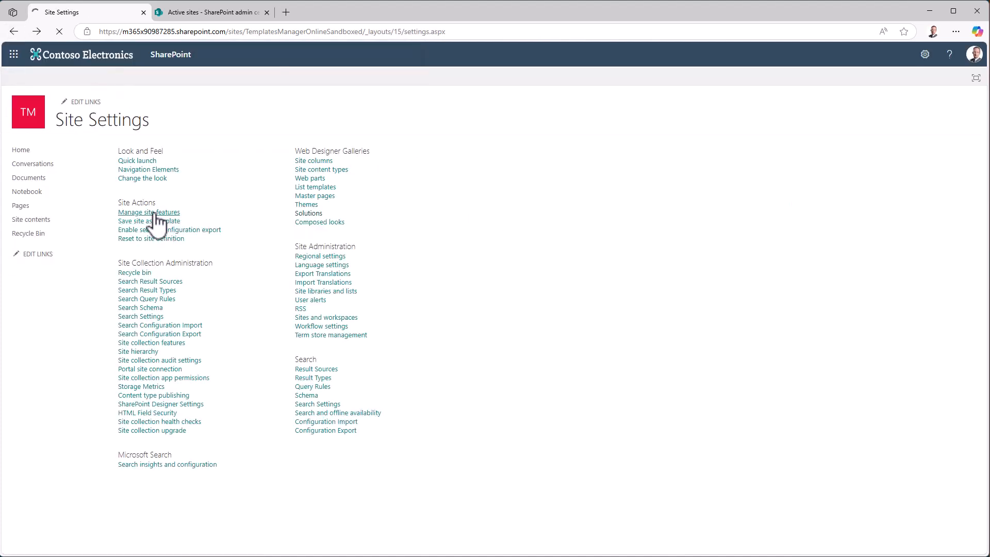
pyautogui.scroll(-5, 592, 309)
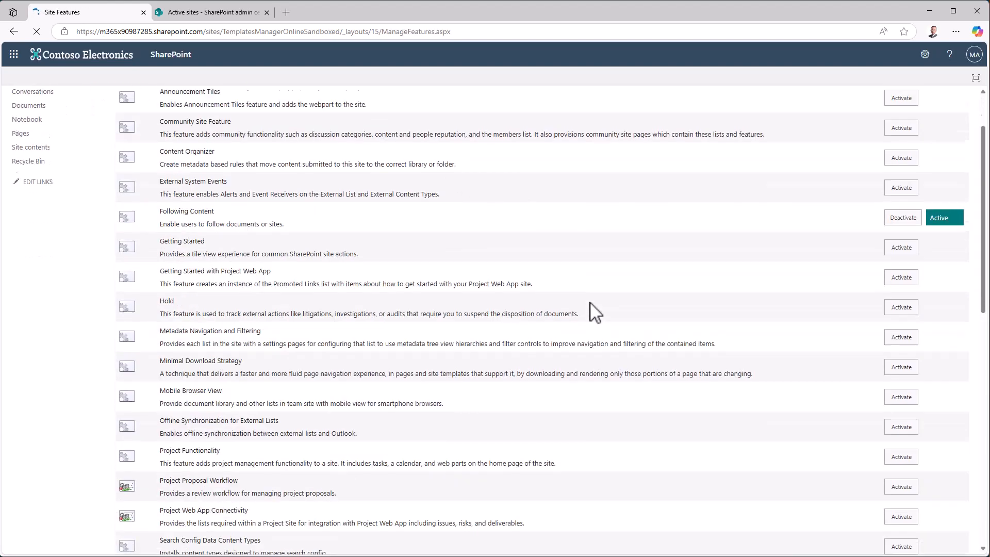
pyautogui.scroll(-7, 595, 312)
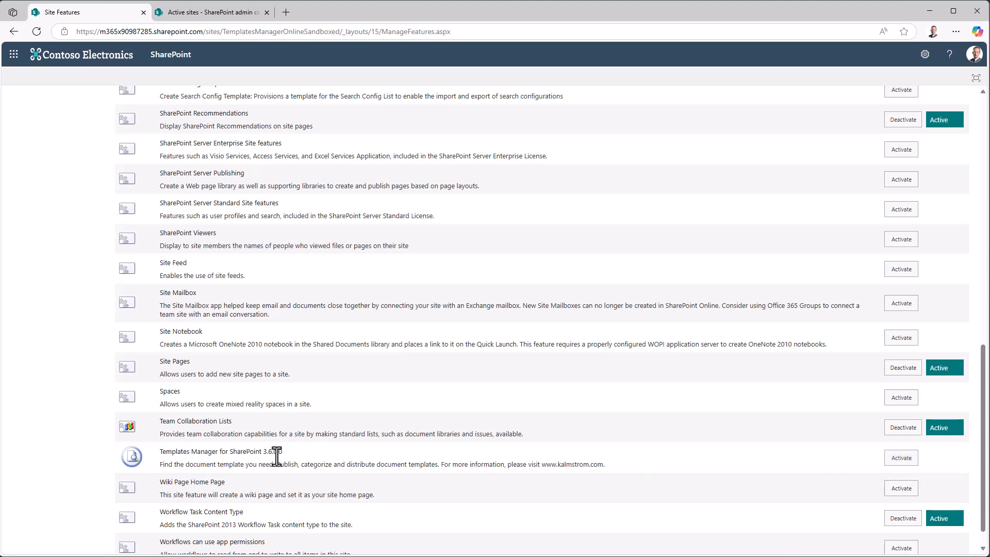
pyautogui.click(910, 460)
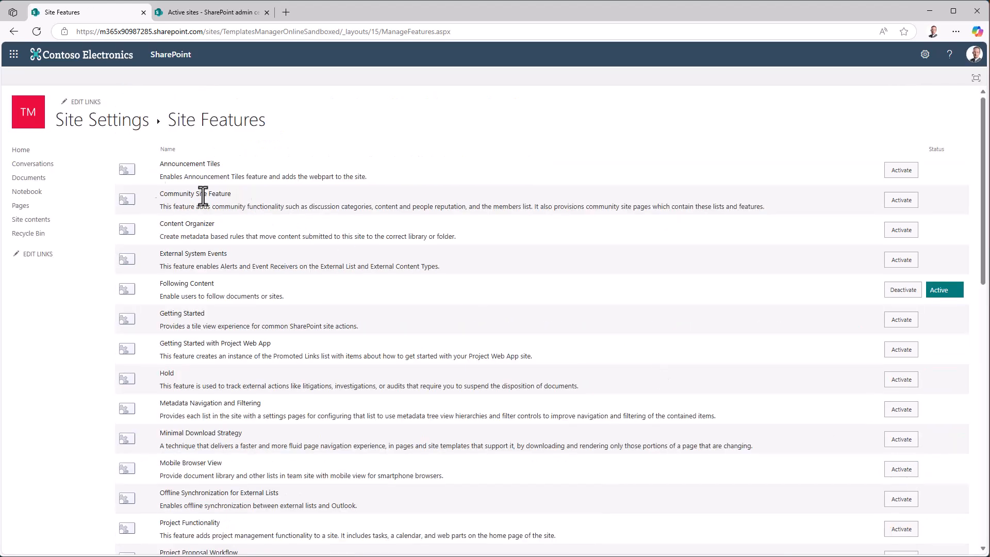
# Step: Open the site's Documents library and look for the Templates Manager command among its integration options
pyautogui.click(32, 178)
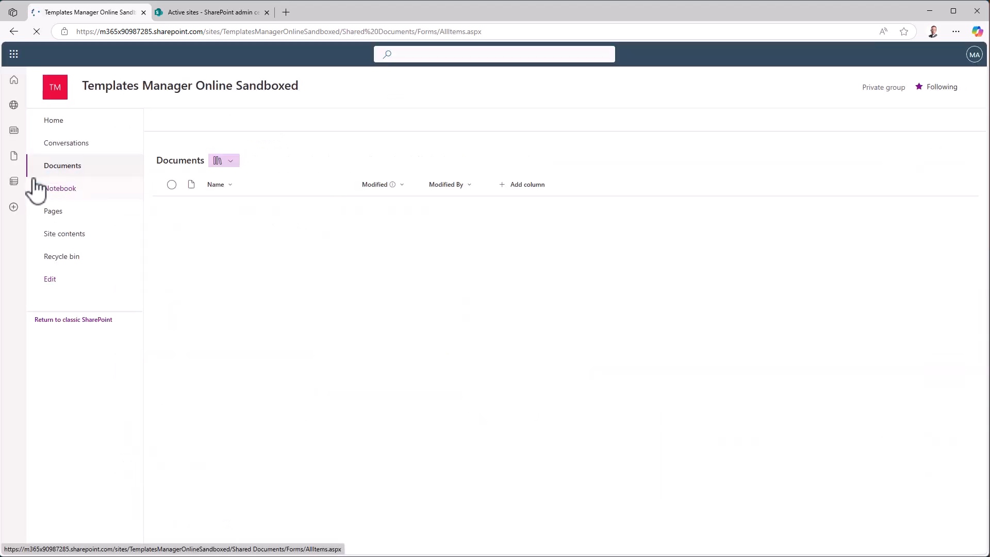
pyautogui.click(775, 120)
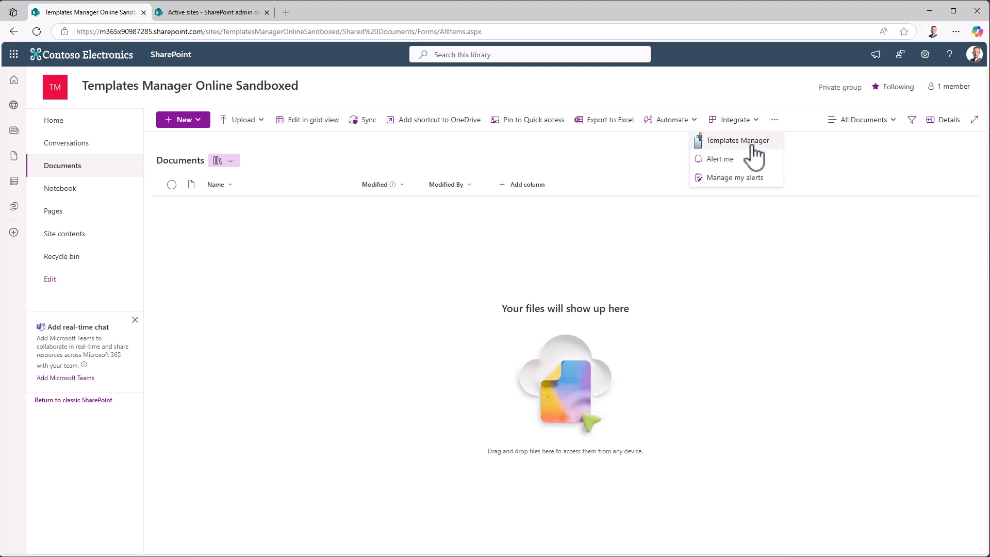
pyautogui.click(785, 240)
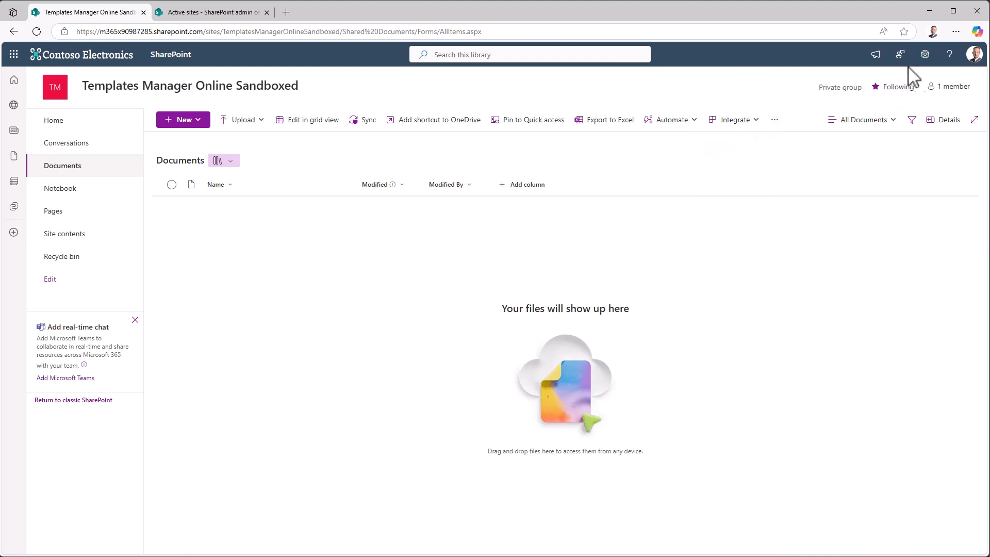
# Step: Set the Documents library's list experience to Classic experience in its advanced settings and save the change
pyautogui.click(924, 55)
pyautogui.click(855, 157)
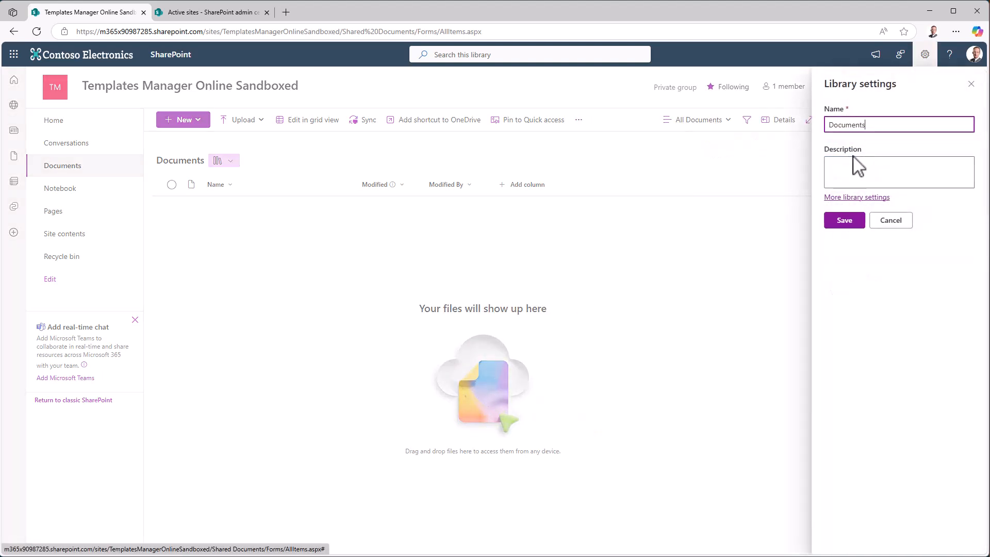
pyautogui.click(850, 198)
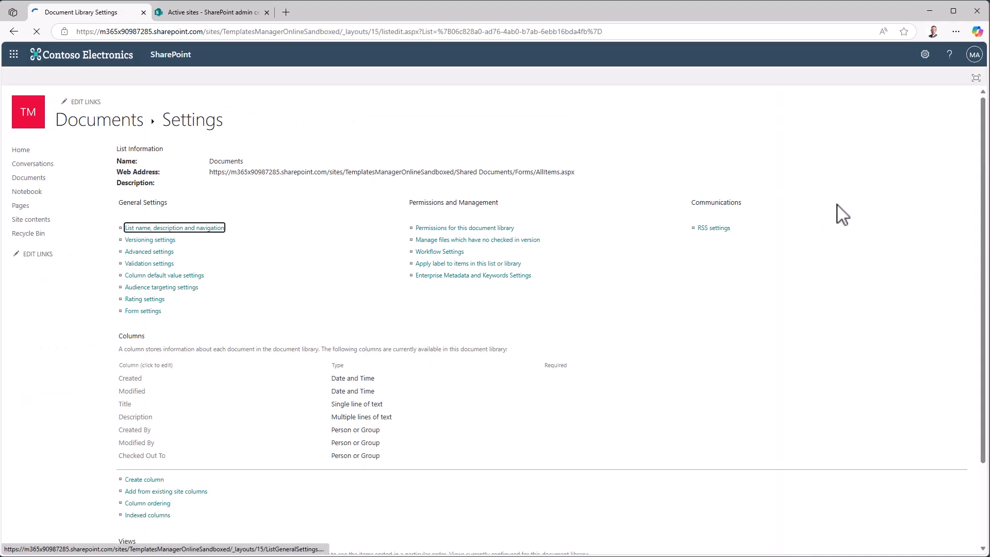
pyautogui.click(150, 252)
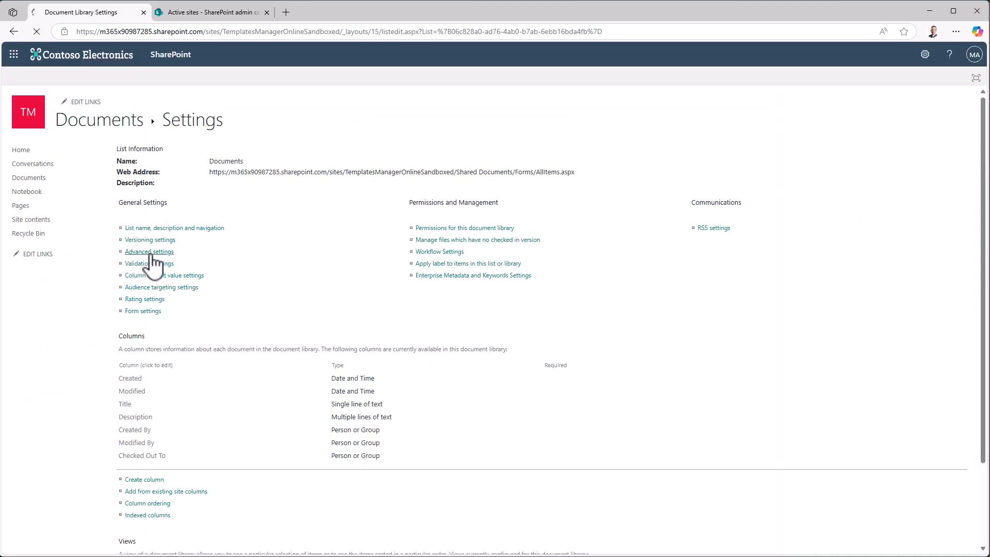
pyautogui.scroll(-15, 253, 340)
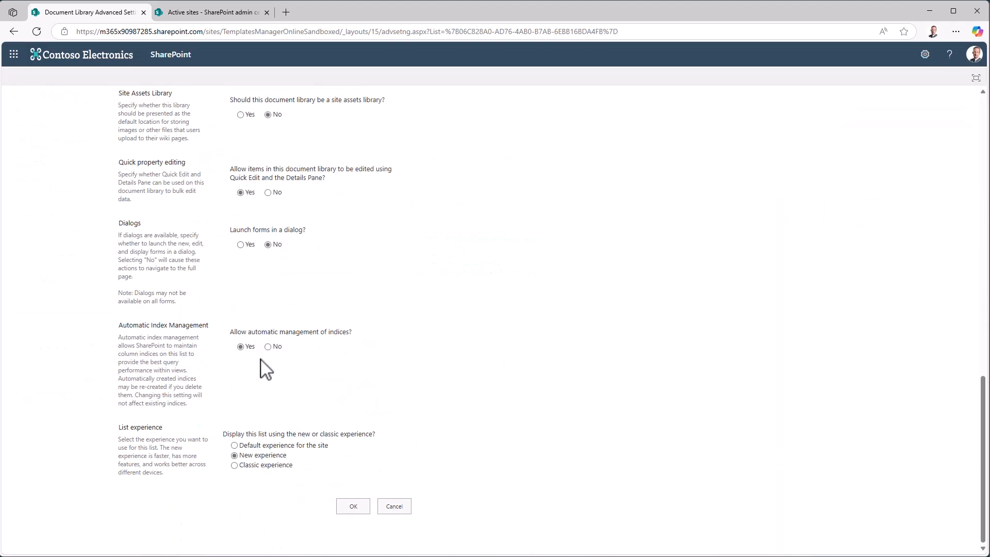
pyautogui.click(352, 507)
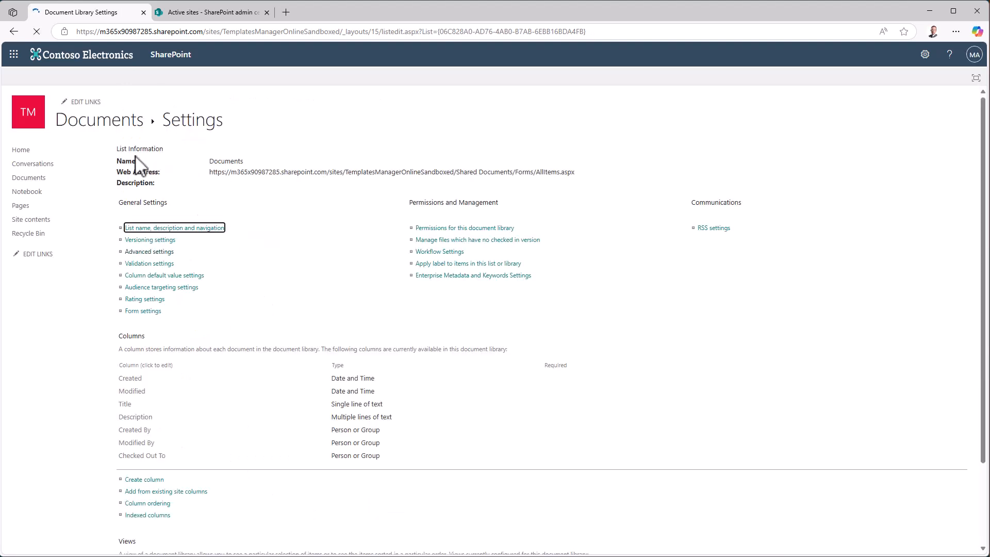
# Step: Return to the Documents library and launch Templates Manager from its file commands
pyautogui.click(121, 128)
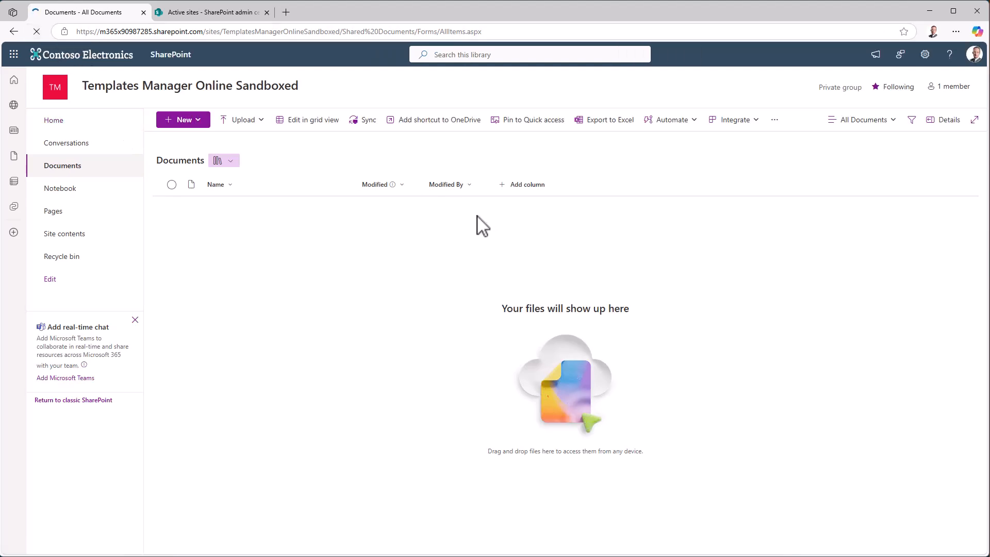
pyautogui.click(52, 80)
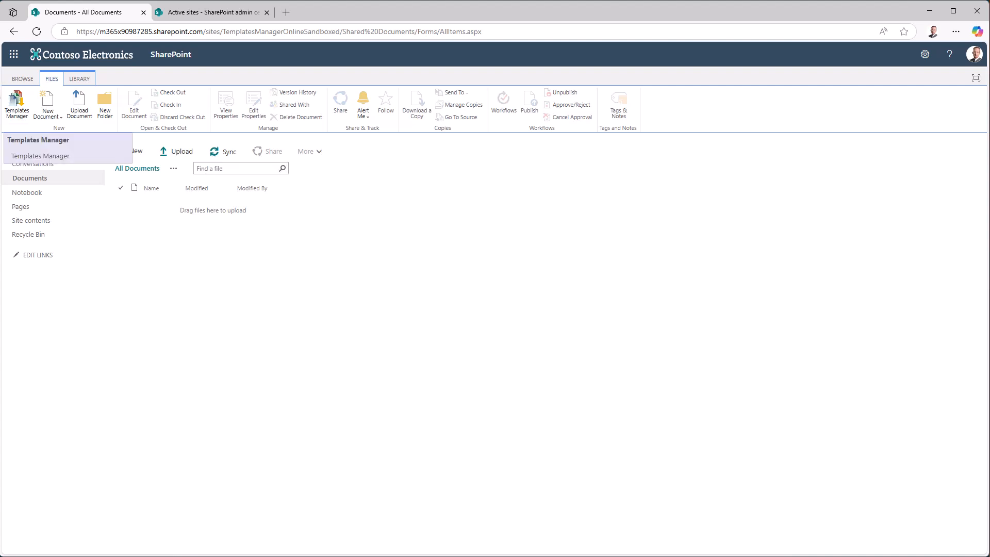
pyautogui.click(20, 103)
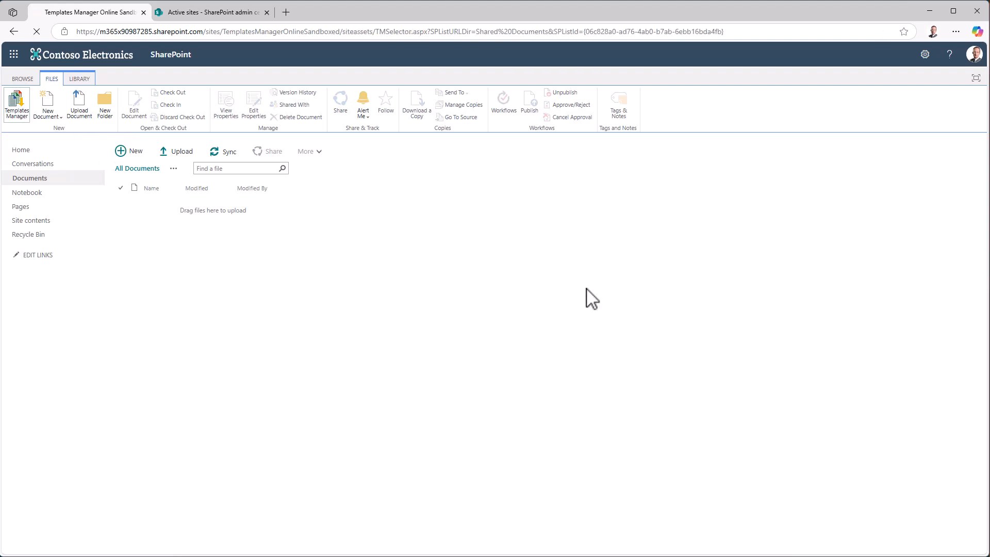